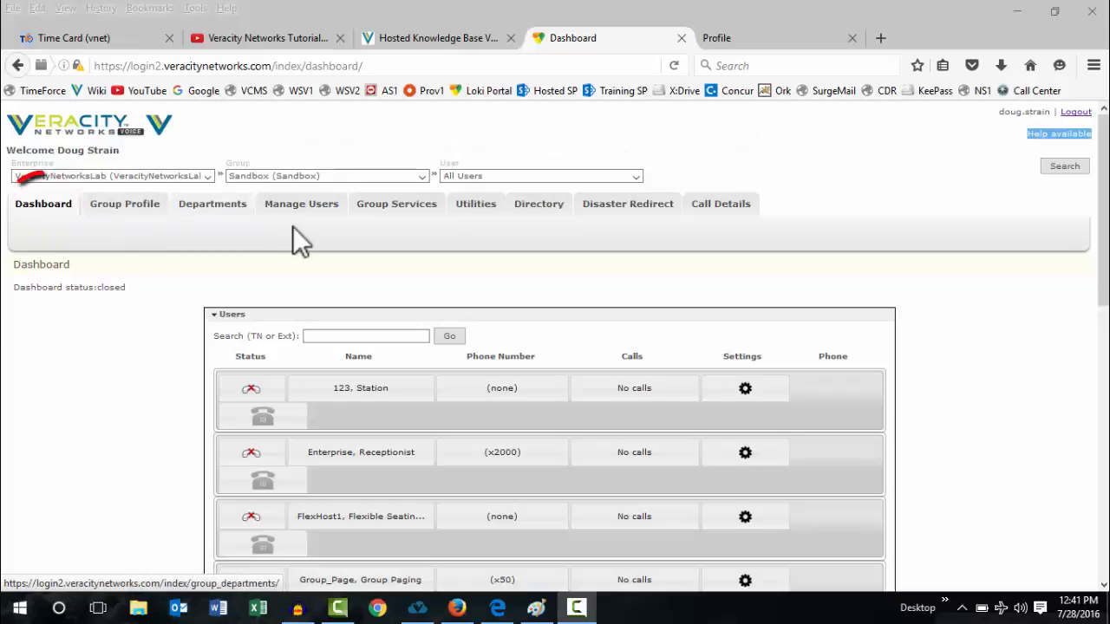
Collapse all dashboard sections except Hunt Groups
left_click(50, 208)
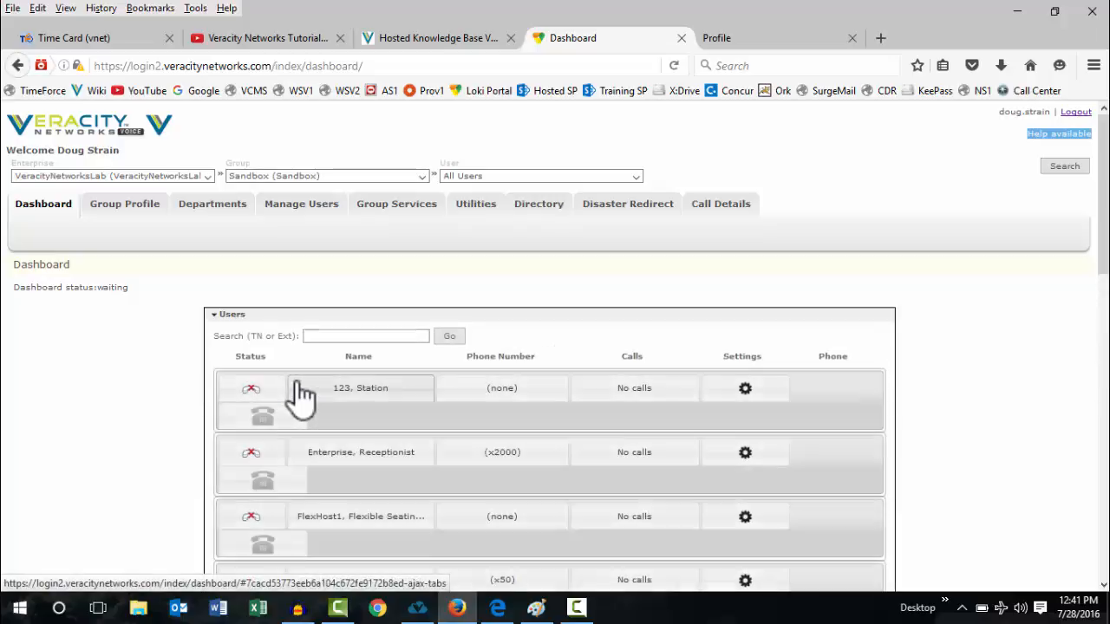
left_click(216, 317)
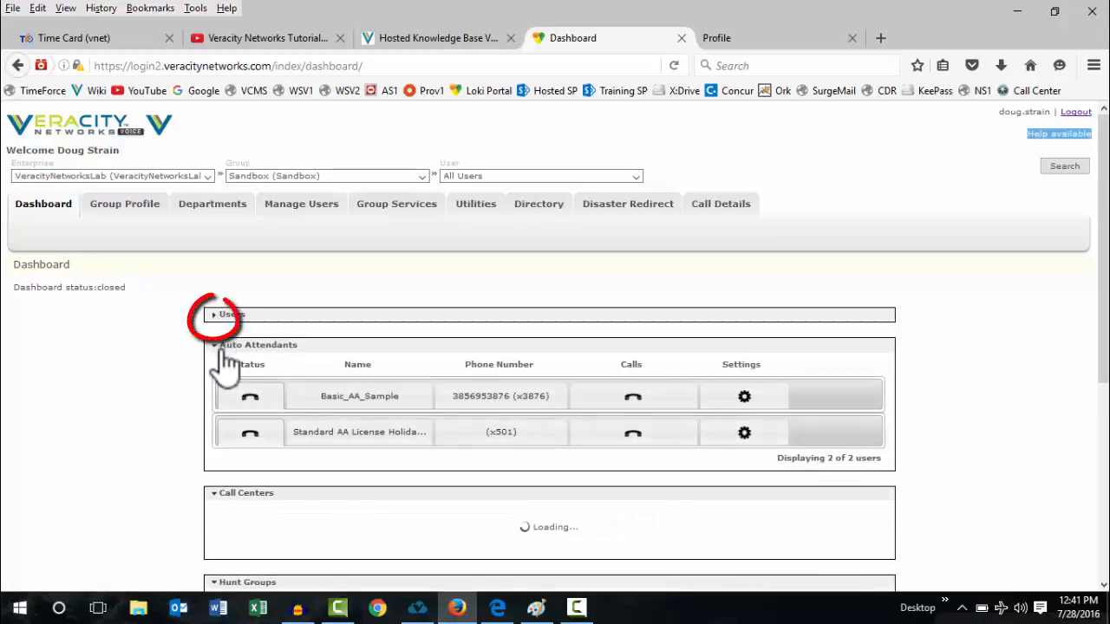
left_click(219, 345)
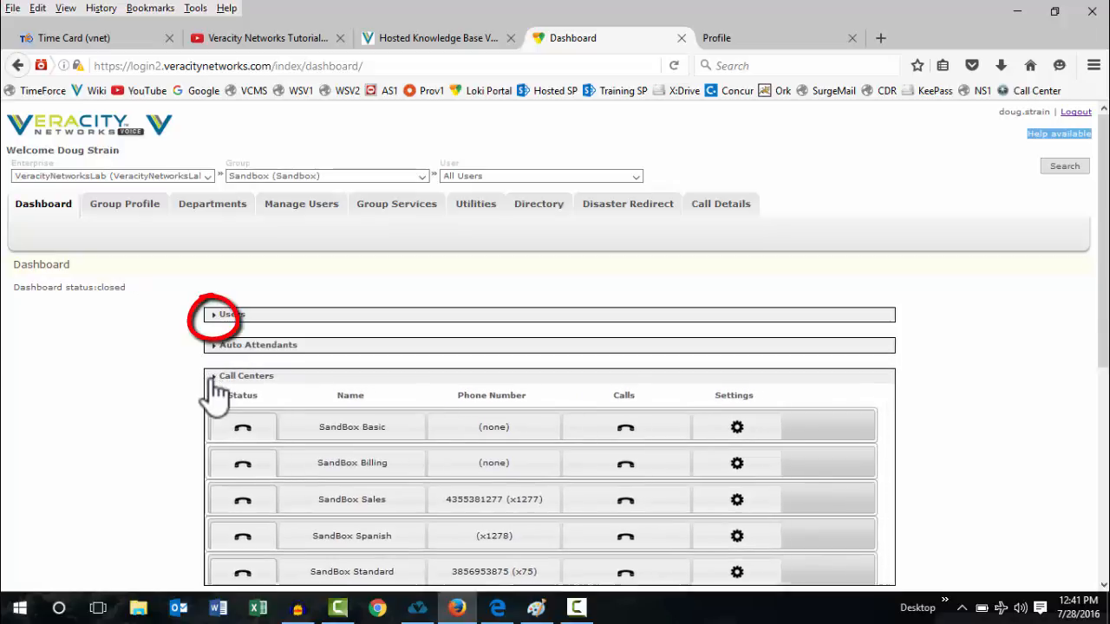
left_click(215, 378)
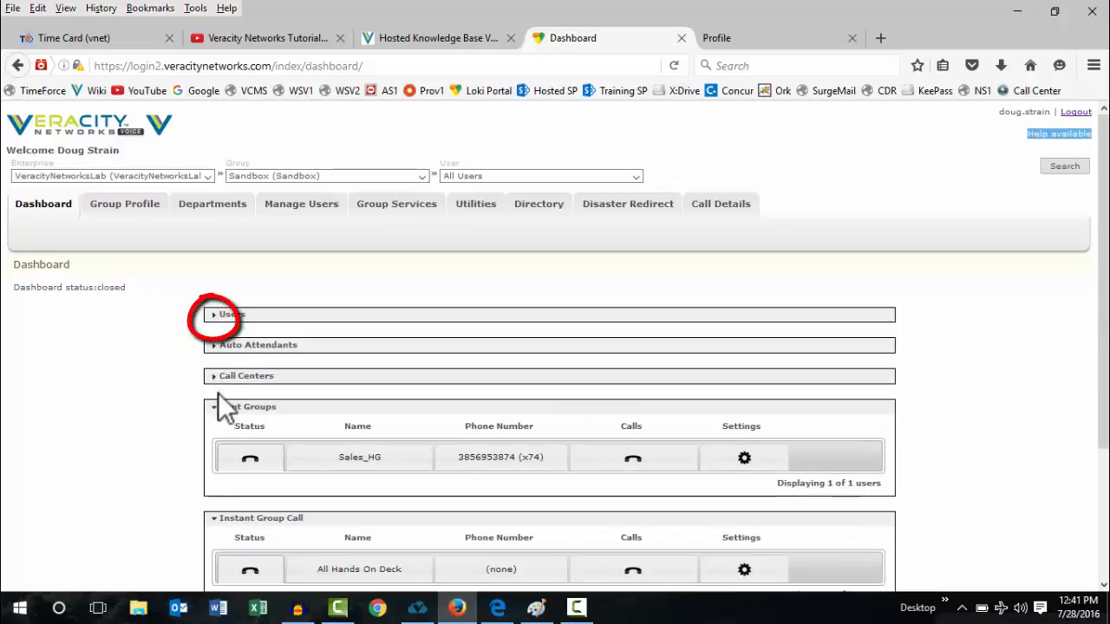
left_click(215, 520)
left_click(217, 549)
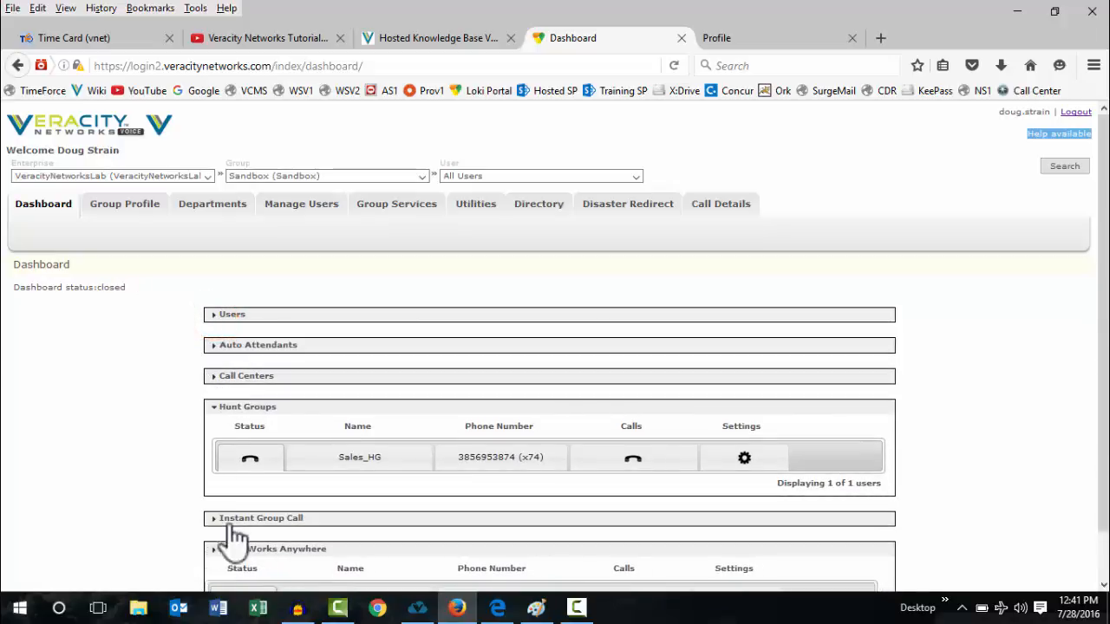
left_click(218, 407)
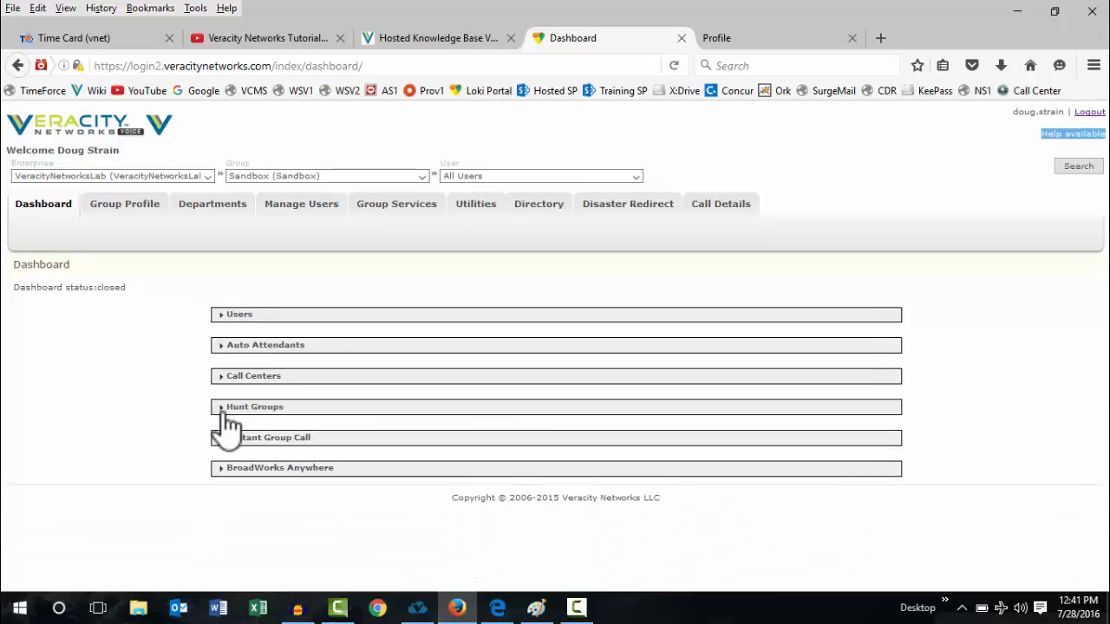
left_click(223, 413)
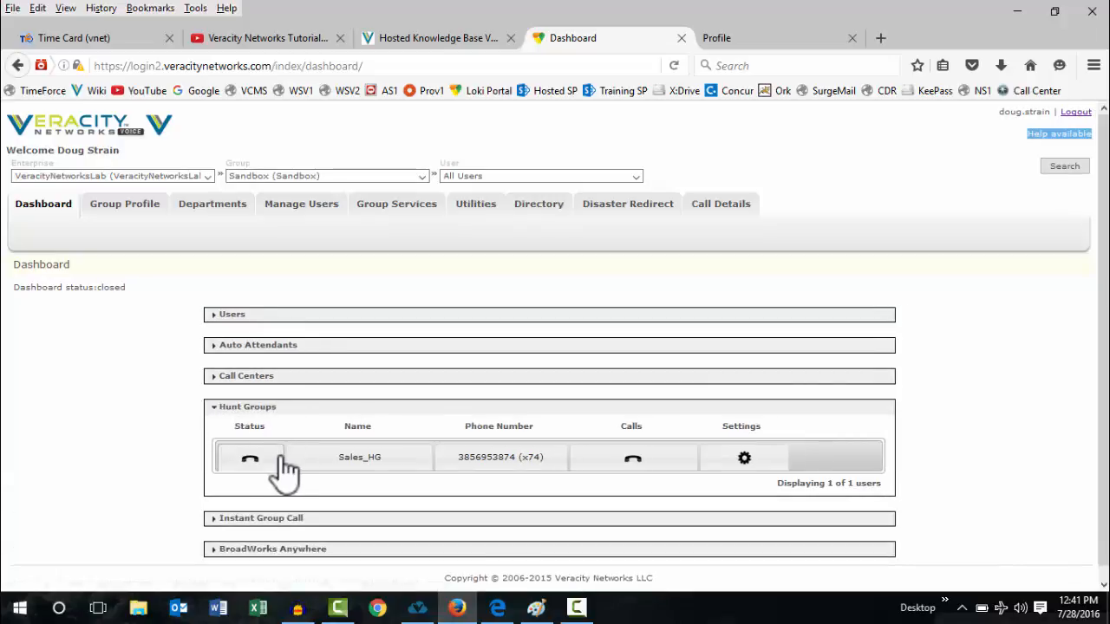
Review the Sales_HG hunt group's name and caller ID fields and its recent calls
left_click(367, 462)
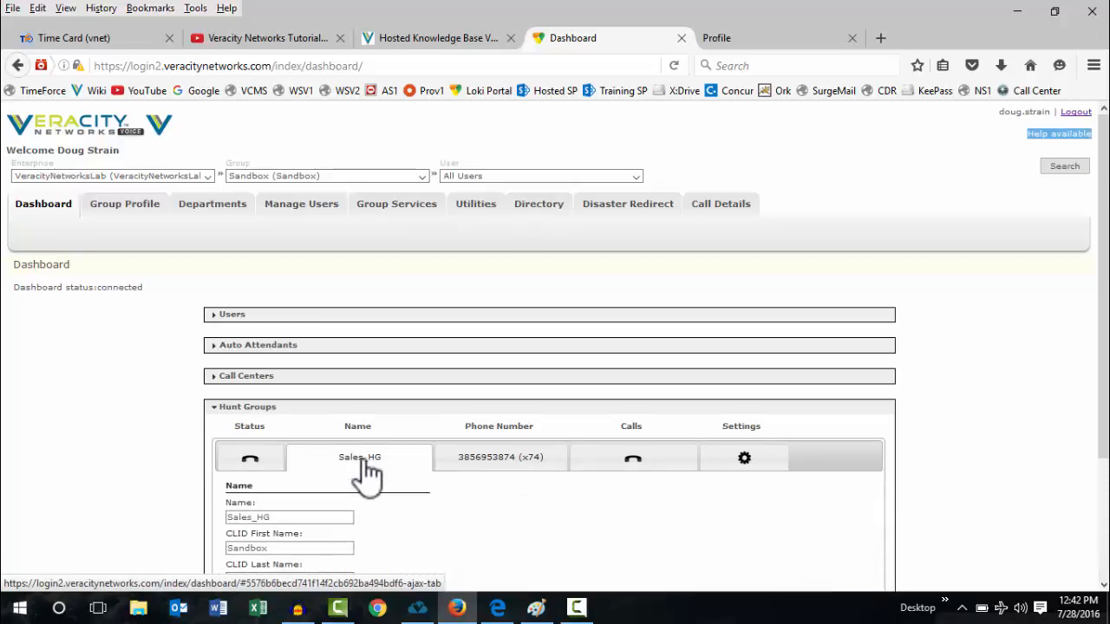
scroll(367, 472, "down", 2)
scroll(367, 472, "down", 2)
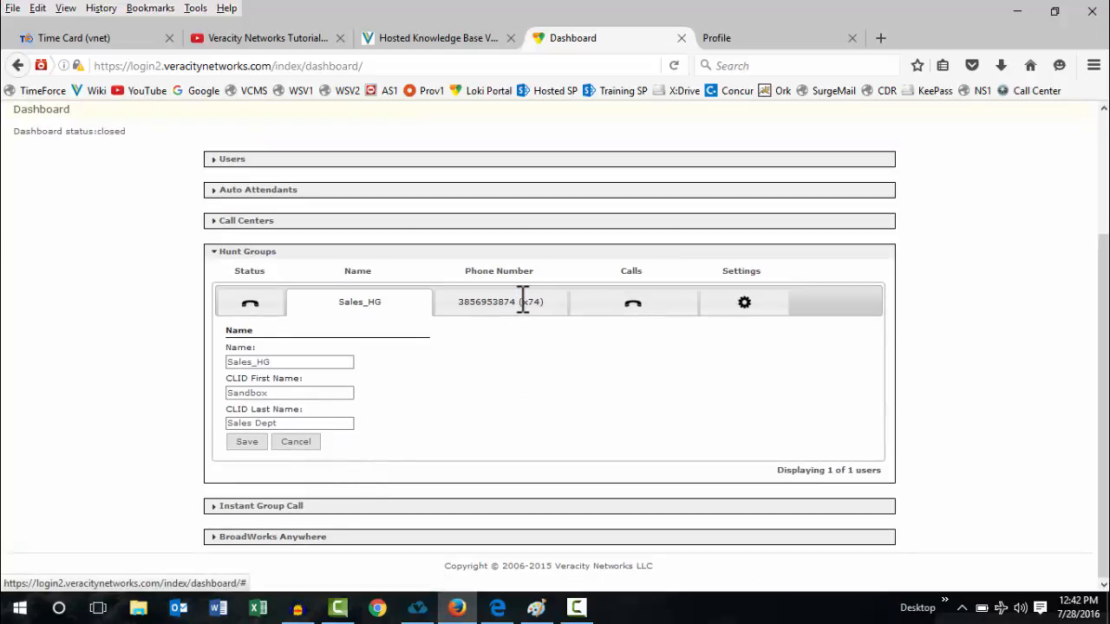
left_click(636, 308)
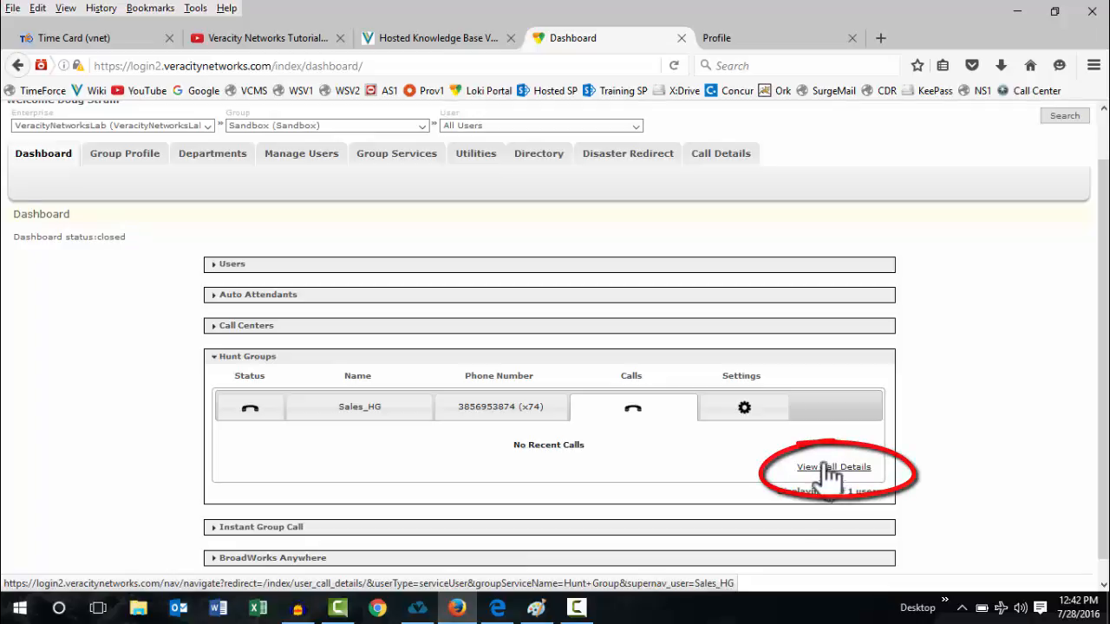
In the Sales_HG settings, select the available users from hdl110 through 1005, plus 102 and test12
left_click(745, 416)
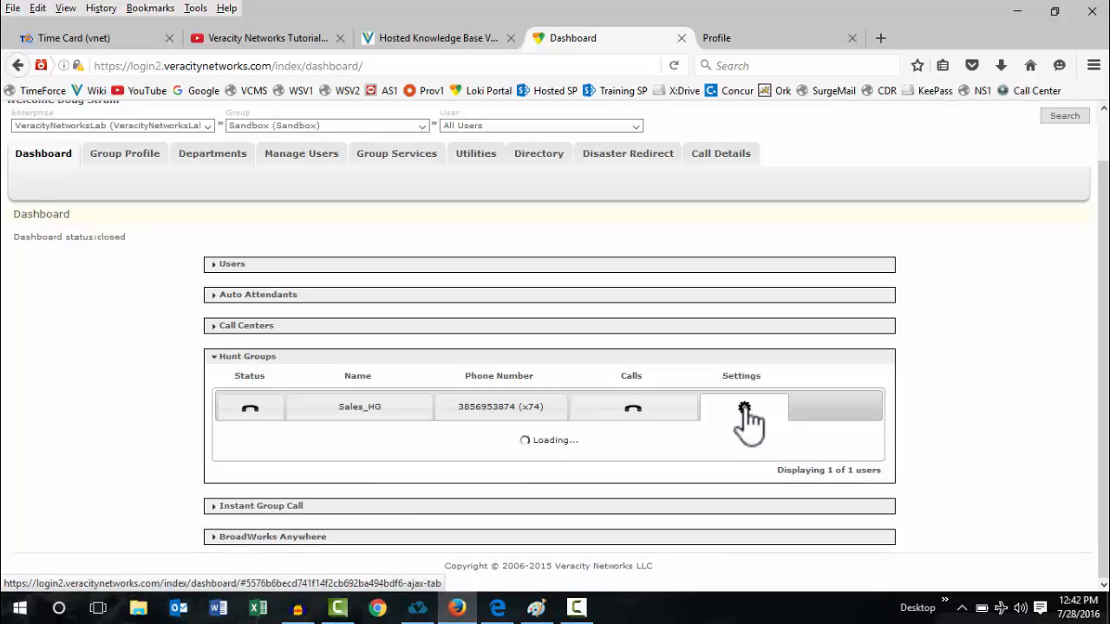
scroll(746, 416, "down", 4)
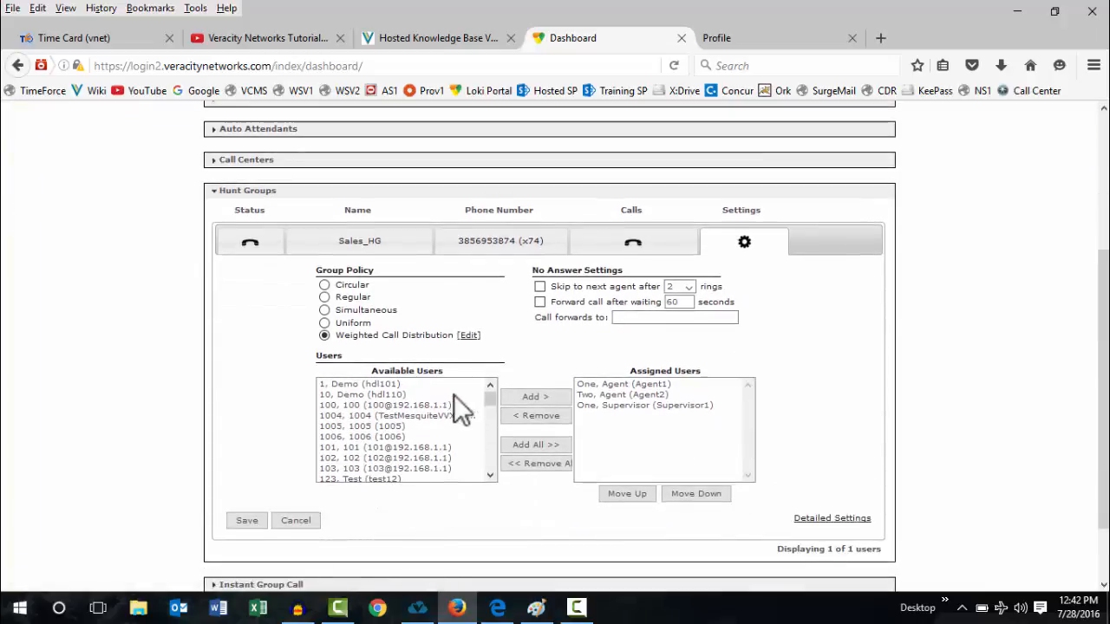
left_click(400, 397)
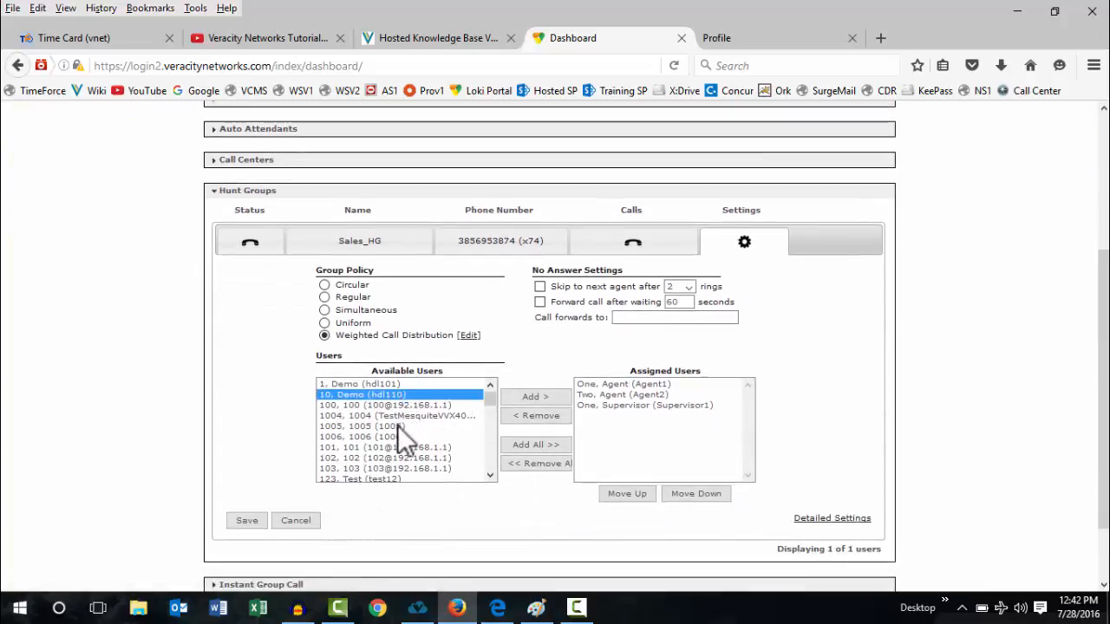
left_click(397, 425, "shift")
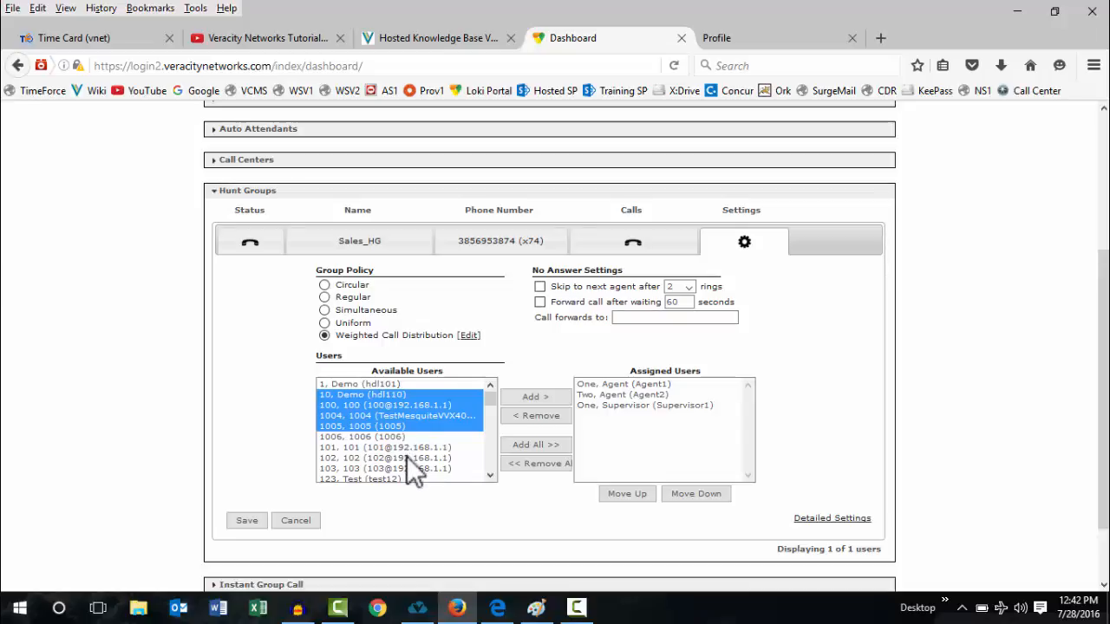
left_click(403, 461, "ctrl")
left_click(421, 458, "ctrl")
left_click(421, 459, "ctrl")
left_click(402, 478, "ctrl")
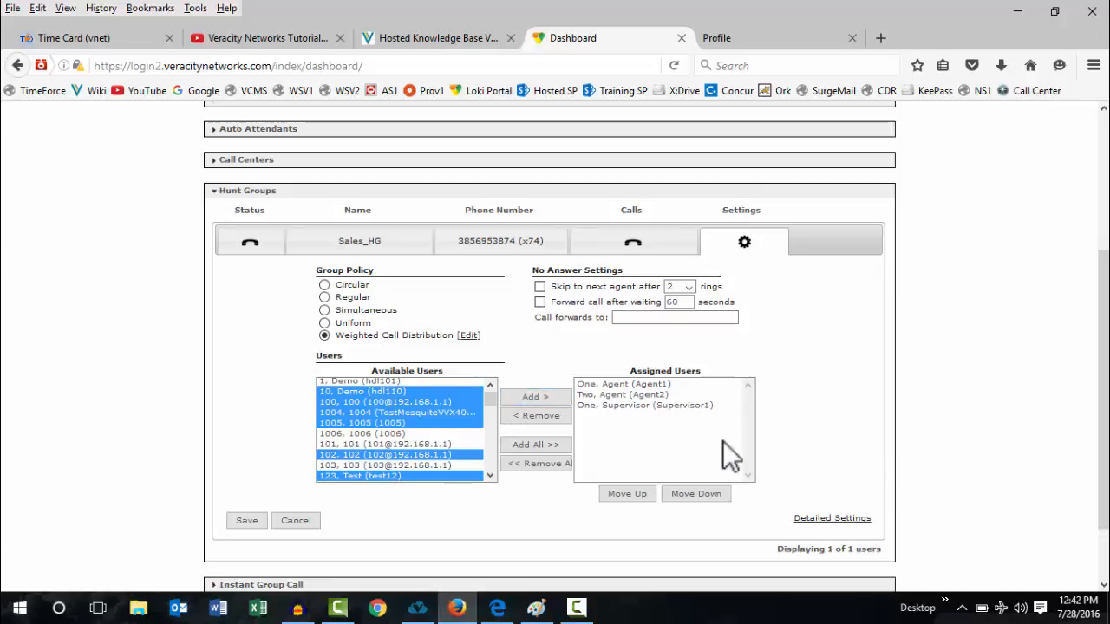
Move Agent2 one place down the assigned users order, and back up again
left_click(656, 395)
left_click(673, 492)
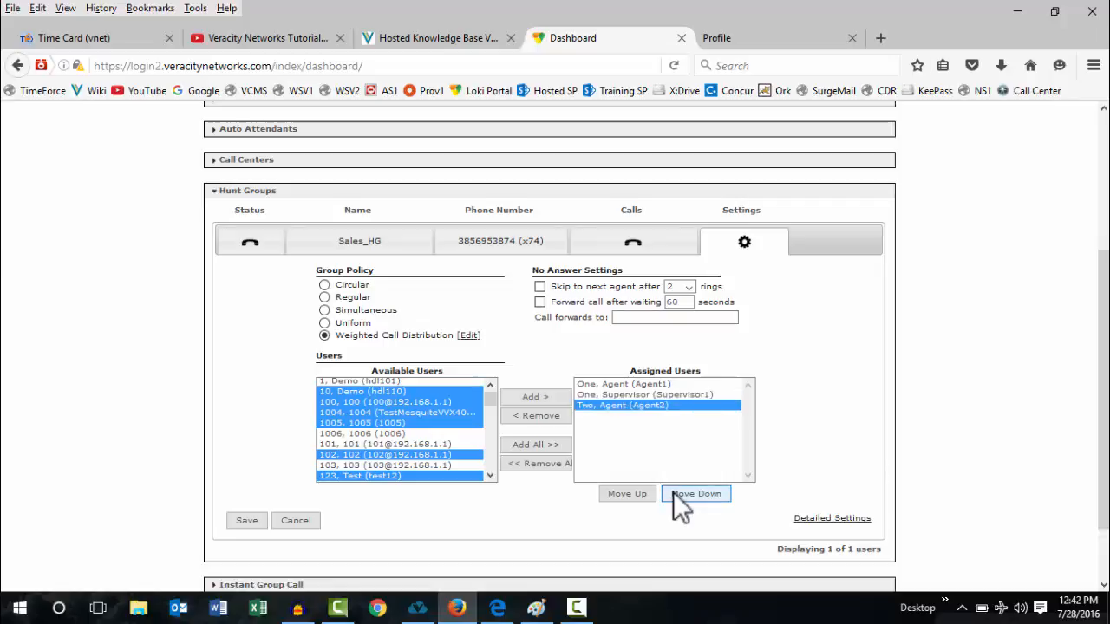
left_click(627, 493)
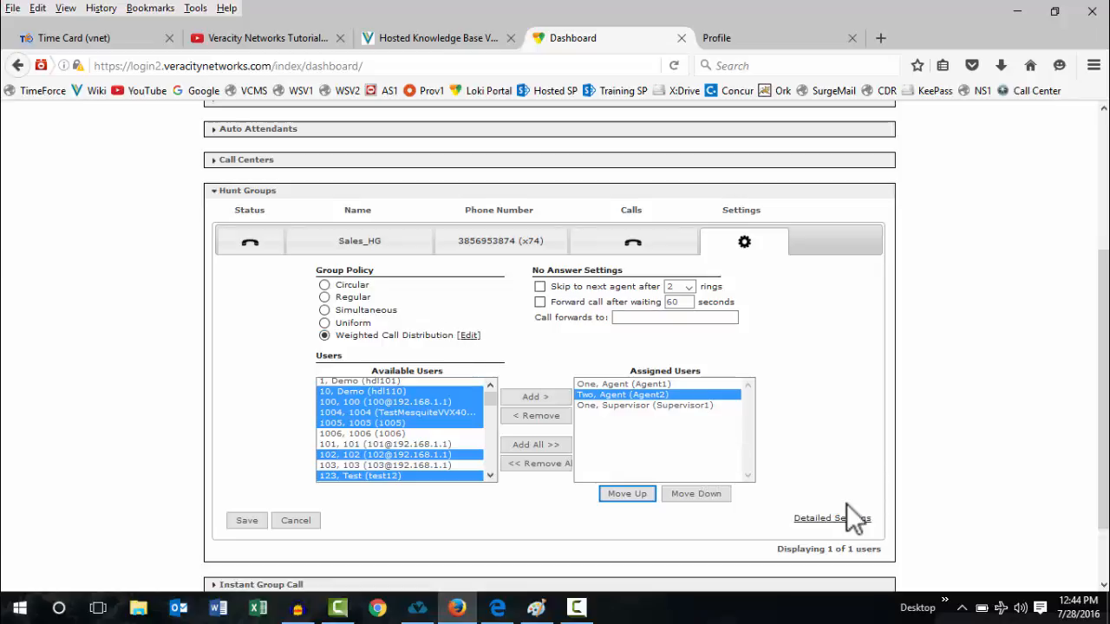
Open the Weighted Call Distribution percentages from the Sales_HG profile and save them
left_click(469, 335)
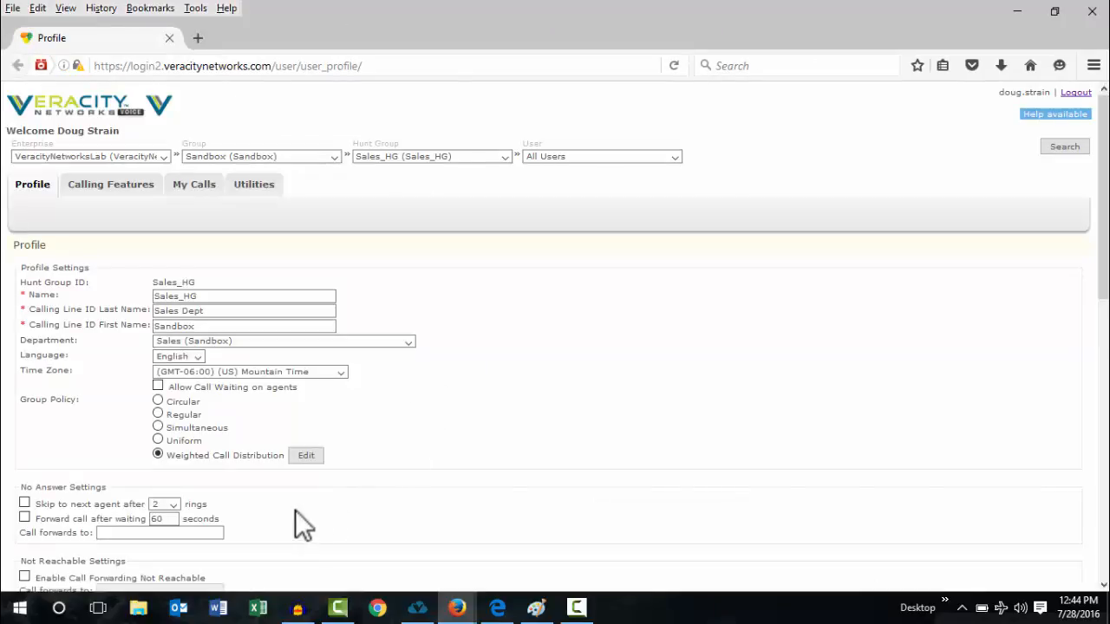
left_click(312, 457)
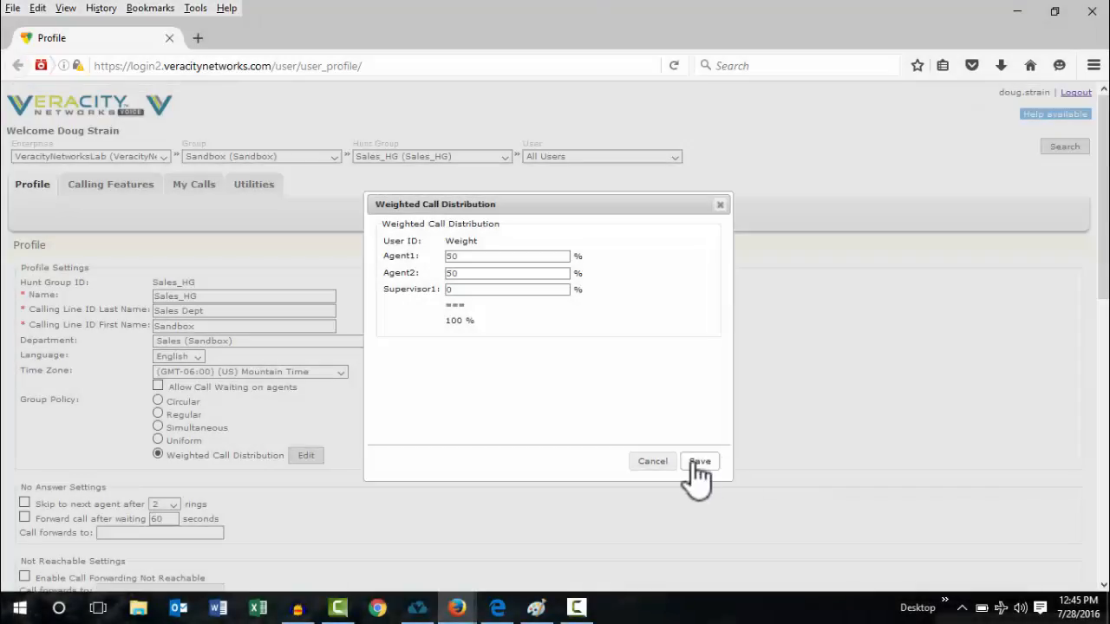
left_click(694, 464)
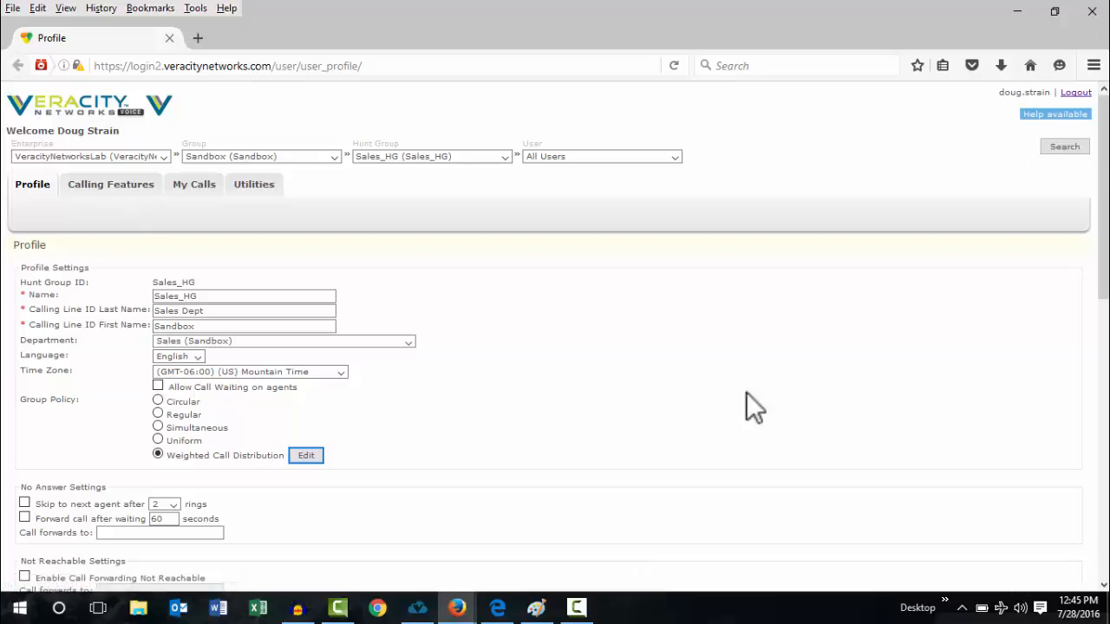
Review the Closed Hours Rule in the hunt group's Call Forwarding Selective feature, choosing Closed Schedule (Group) as time schedule, and close it without saving
left_click(130, 196)
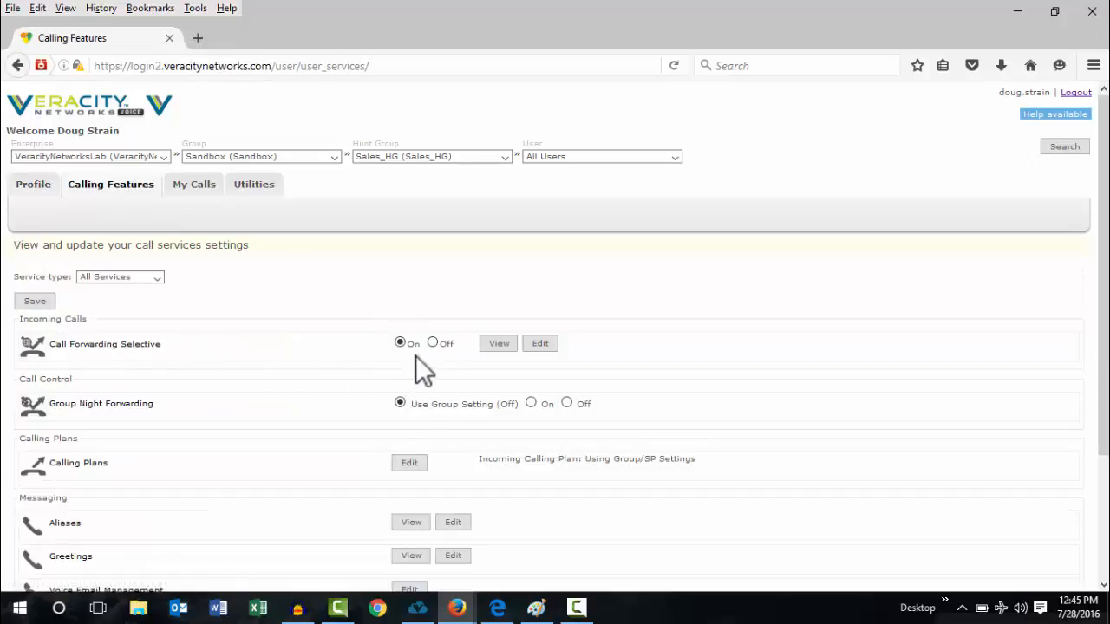
left_click(541, 344)
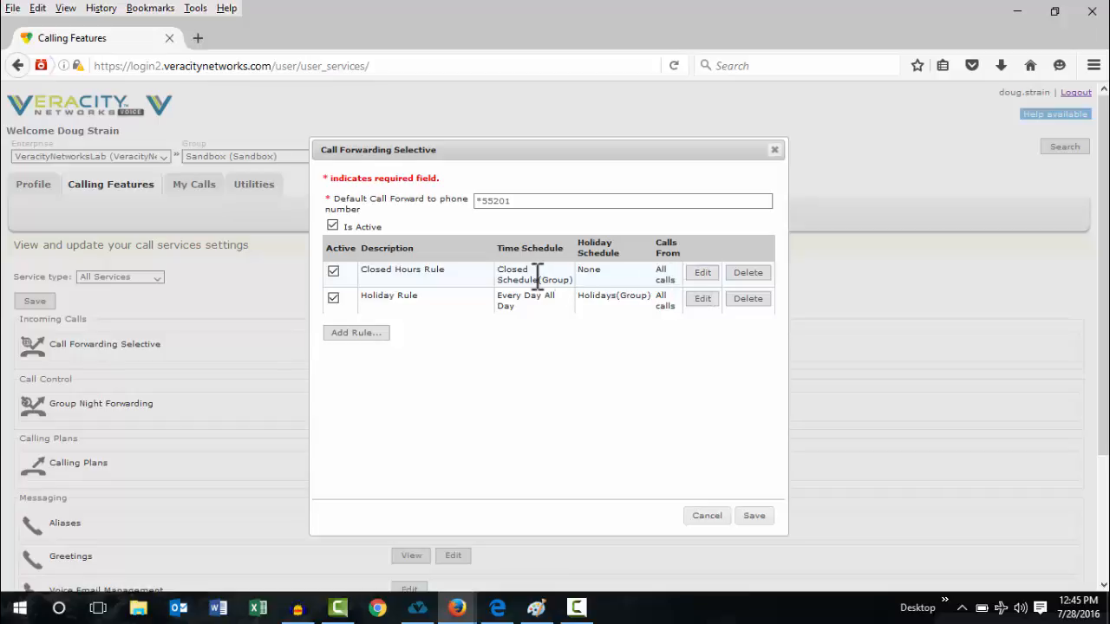
left_click(708, 273)
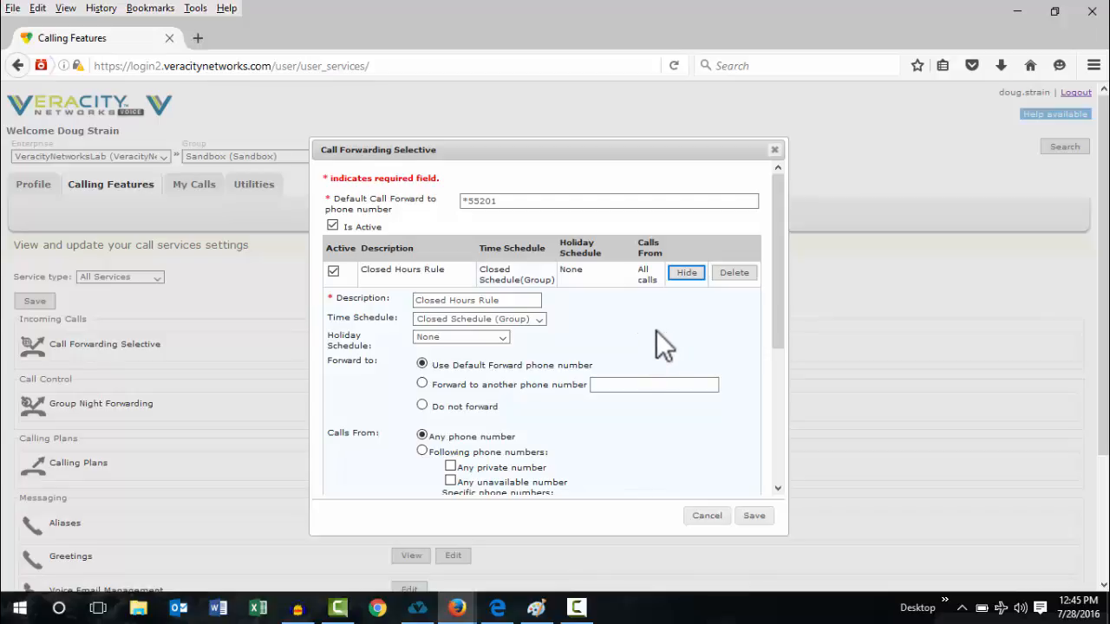
left_click(527, 321)
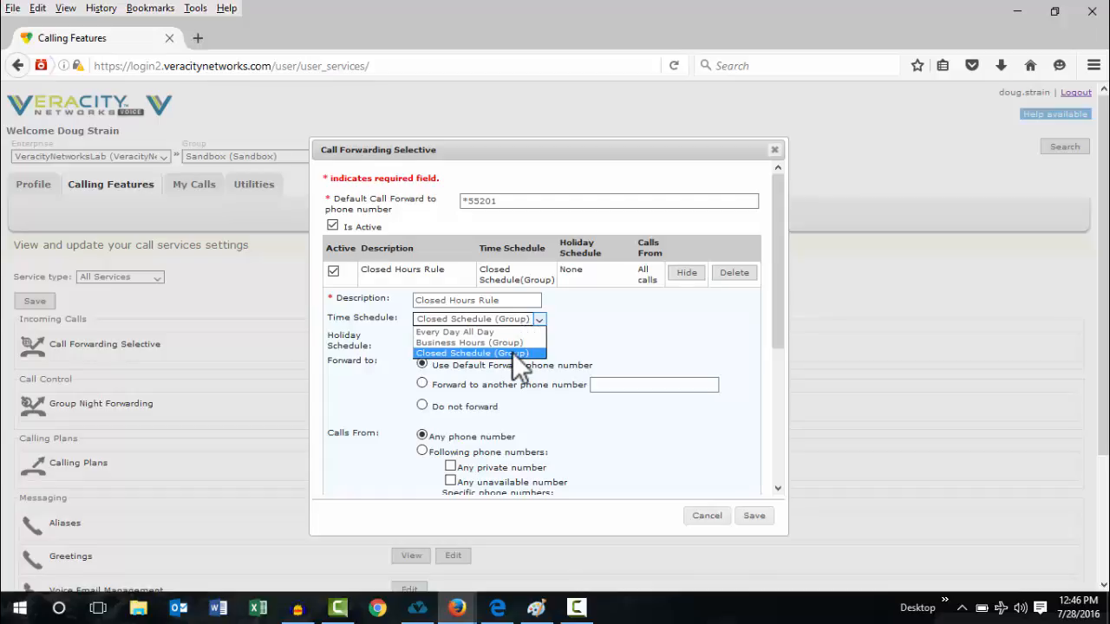
left_click(511, 352)
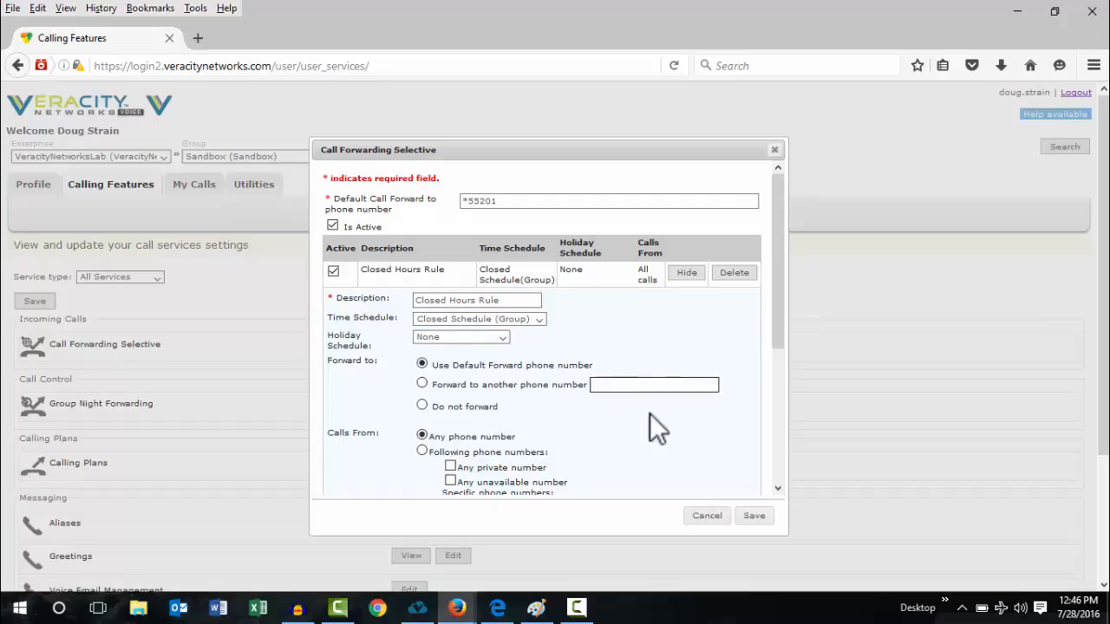
scroll(631, 424, "down", 1)
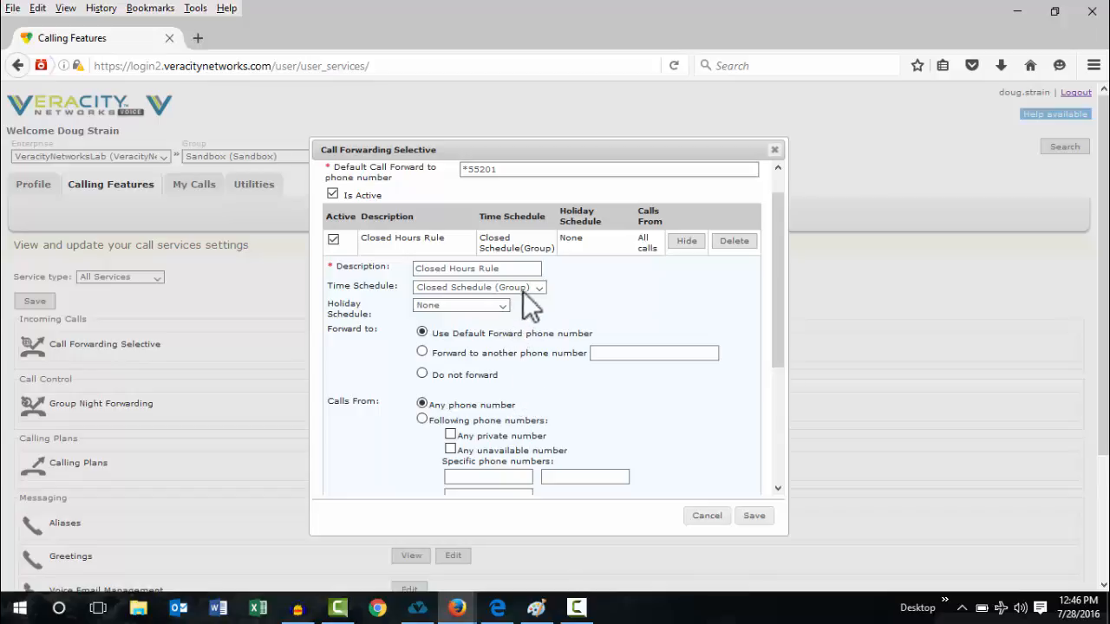
scroll(558, 304, "up", 1)
scroll(557, 303, "up", 1)
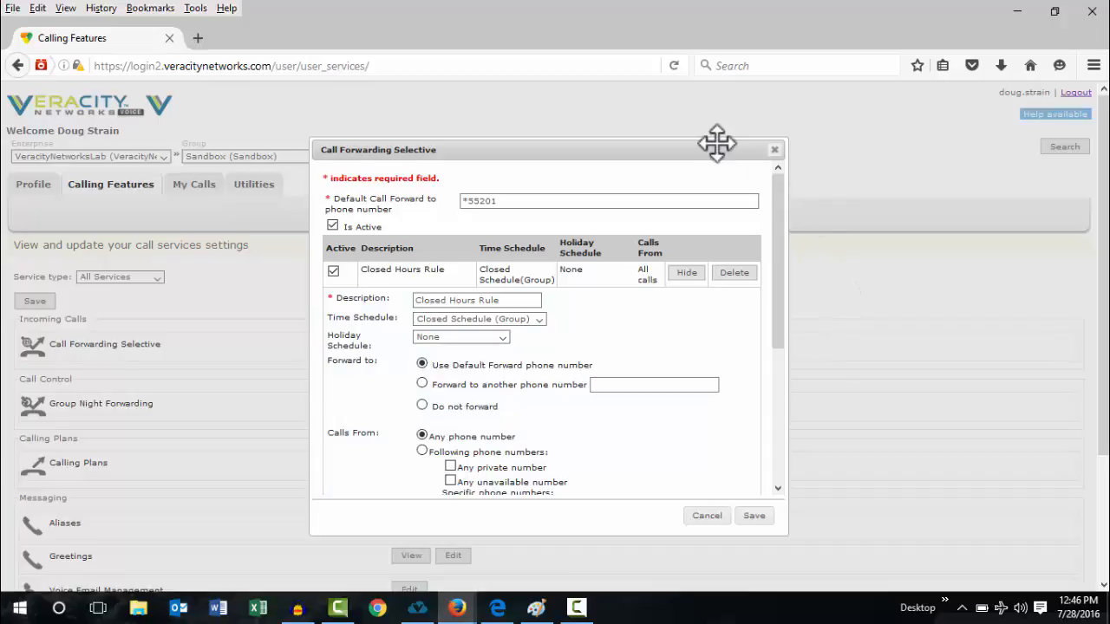
left_click(775, 150)
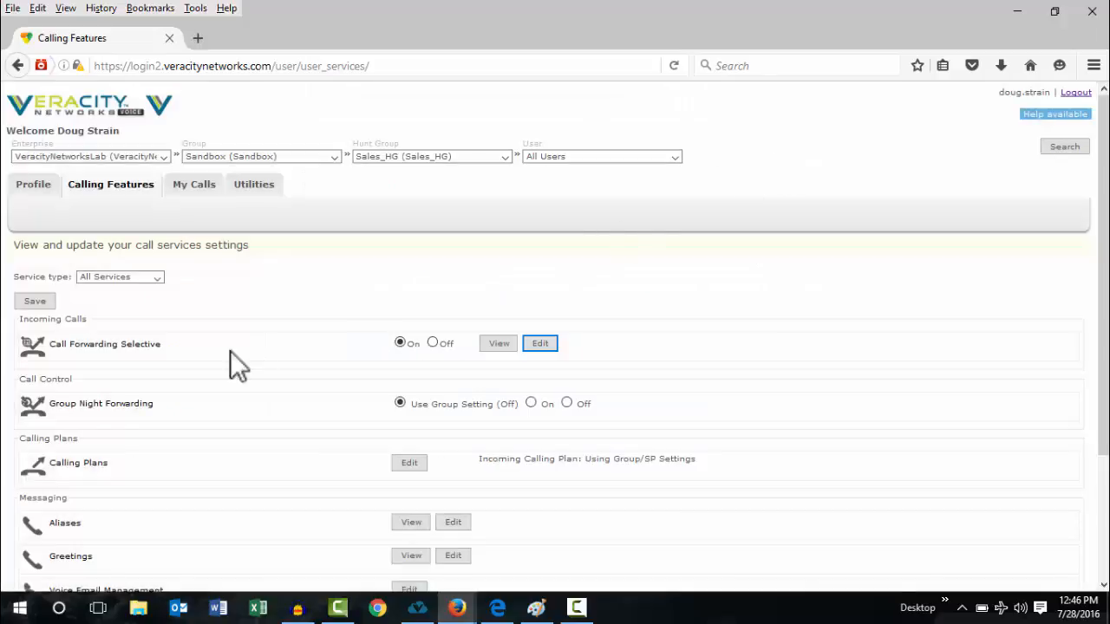